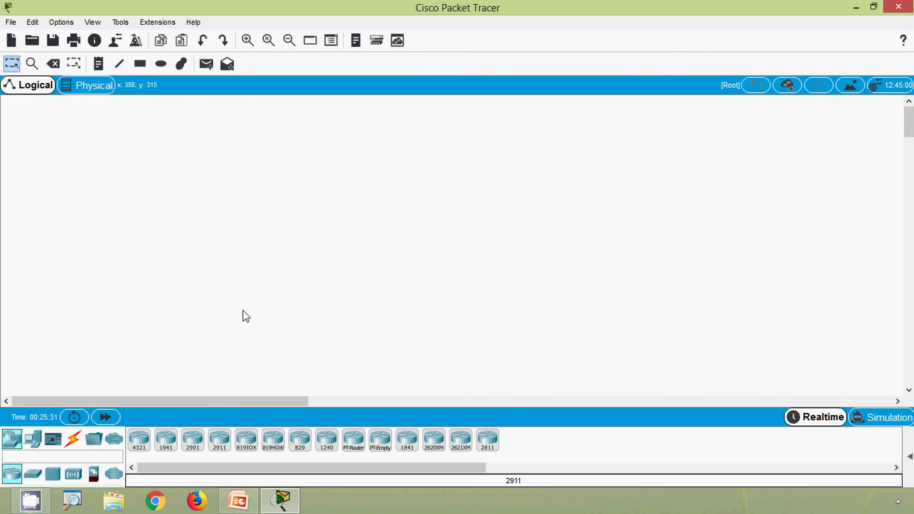
- Add a 2911 router to the middle of the workspace and open its command line interface
click(223, 441)
click(428, 225)
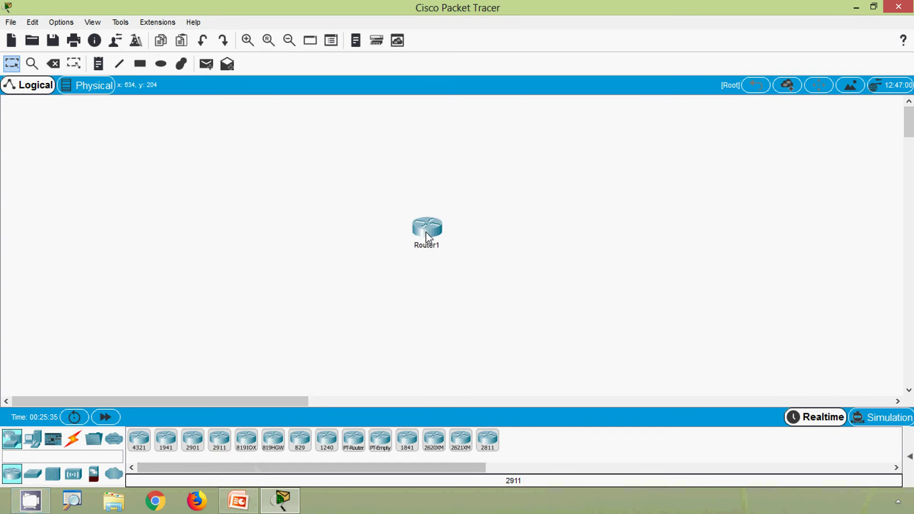
click(447, 235)
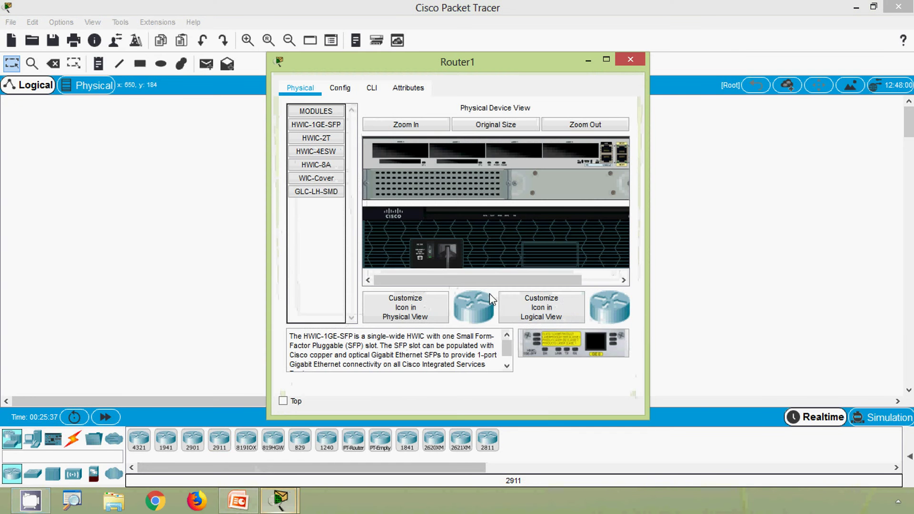
click(371, 88)
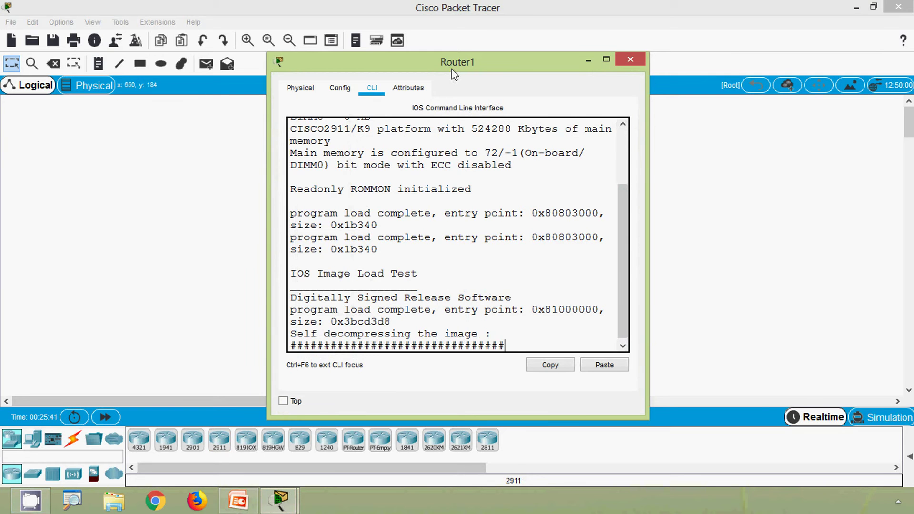
drag(455, 62, 460, 52)
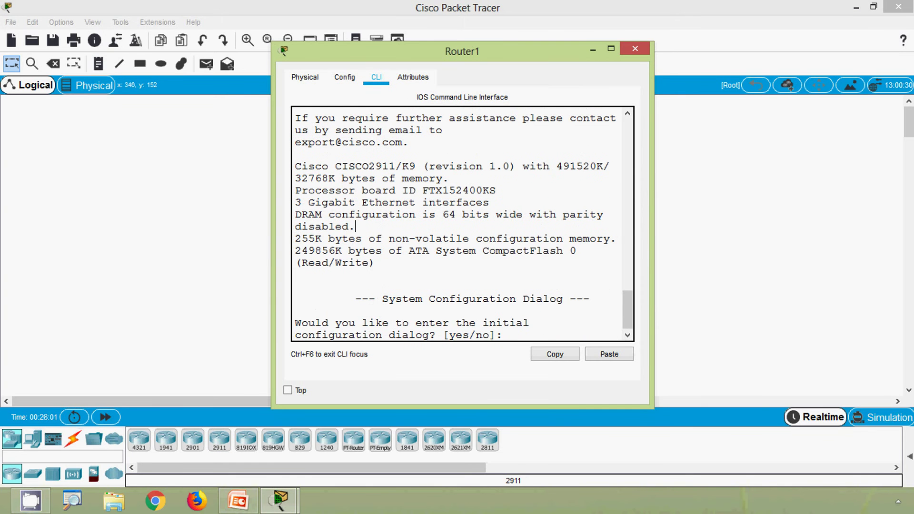
- Answer no to the initial configuration dialog and start the router's user EXEC session
click(496, 232)
text(no)
key(Return)
key(Return)
key(Return)
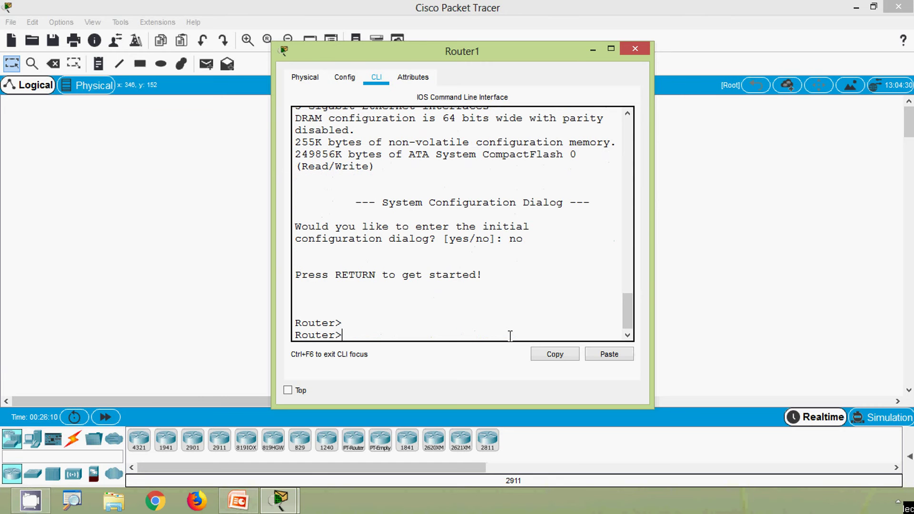
- Enter privileged EXEC mode with the enable command
text(enable)
key(Return)
key(Return)
key(Return)
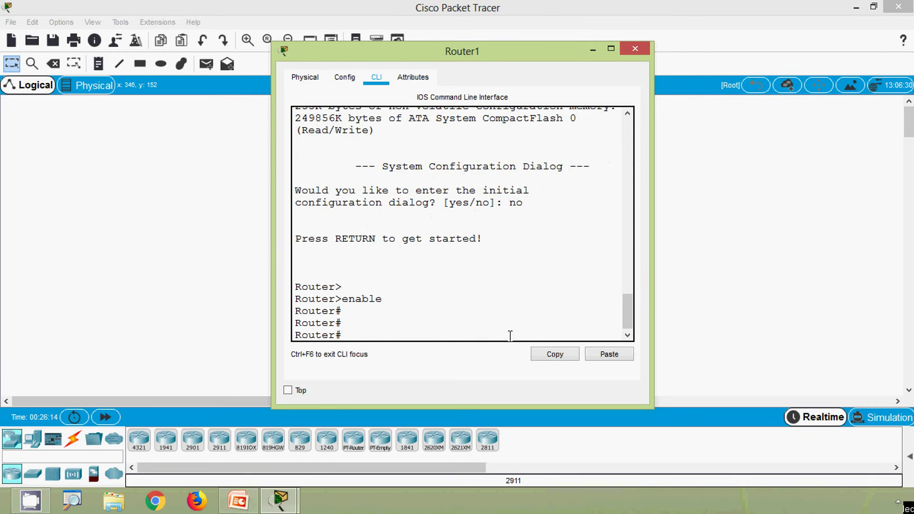
- Write configure terminal without running it, and move the cursor between the line's end, its second word and its start
text(configure terminal)
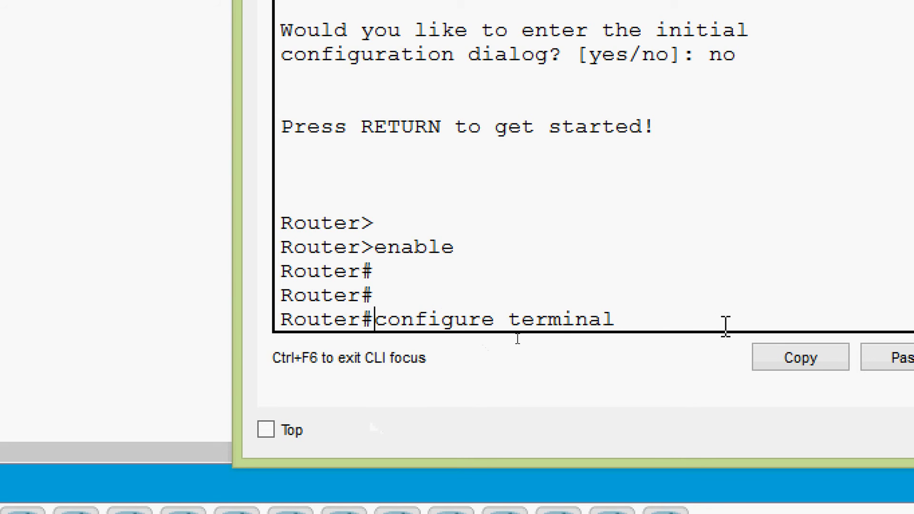
click(642, 319)
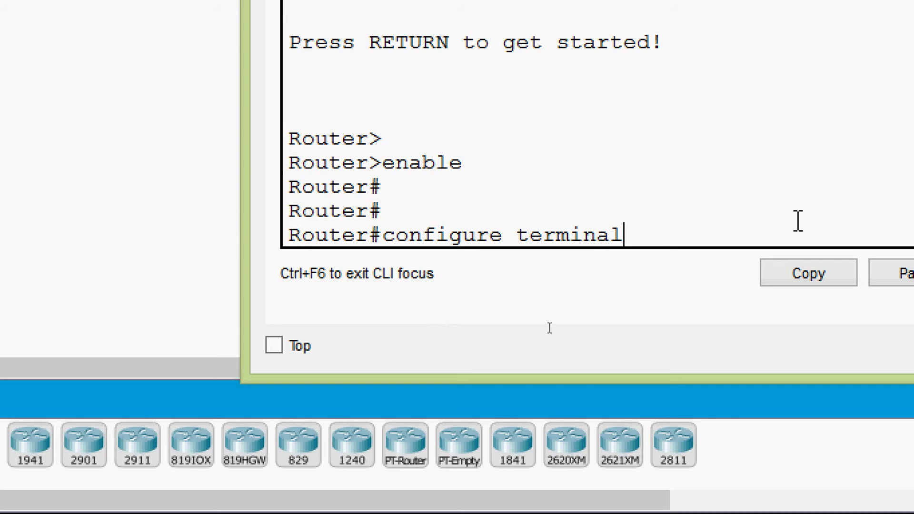
key(Left)
key(Left)
key(Left)
key(Left)
key(Left)
key(Left)
key(End)
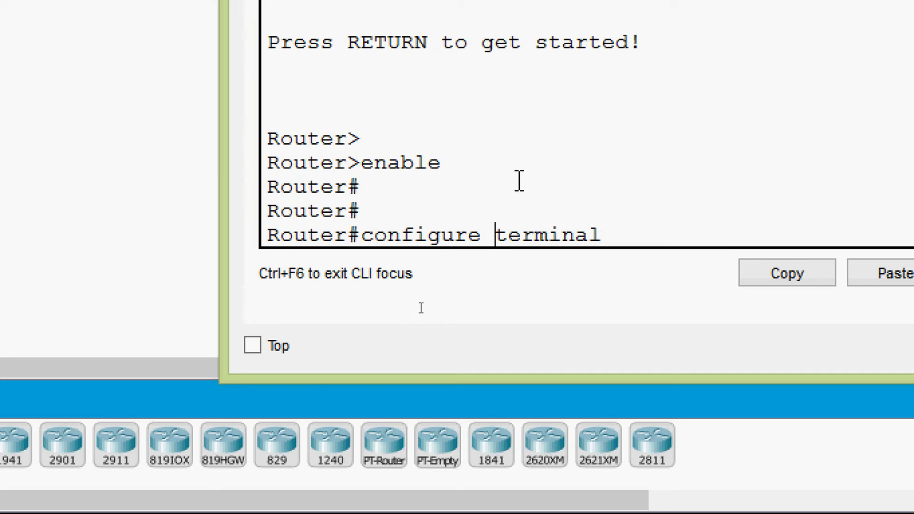
key(ctrl+a)
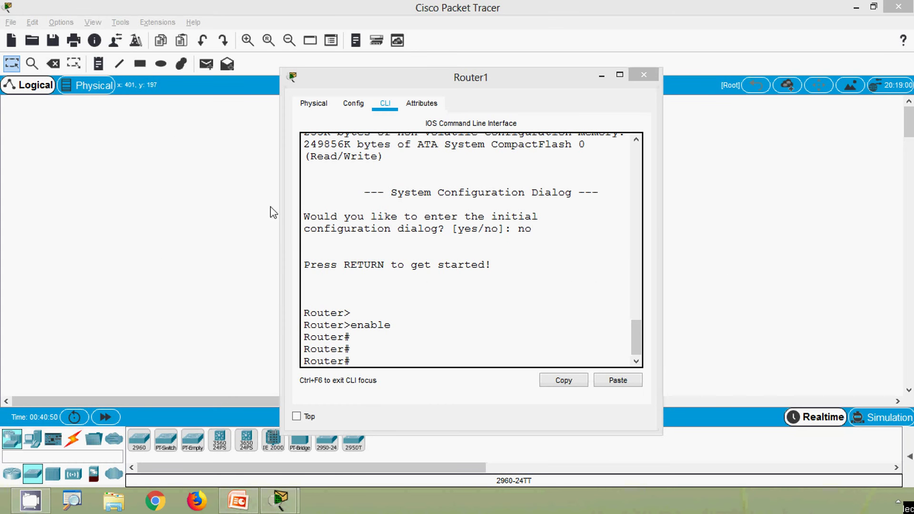
- Write configure terminal at the privileged EXEC prompt without running it
click(361, 360)
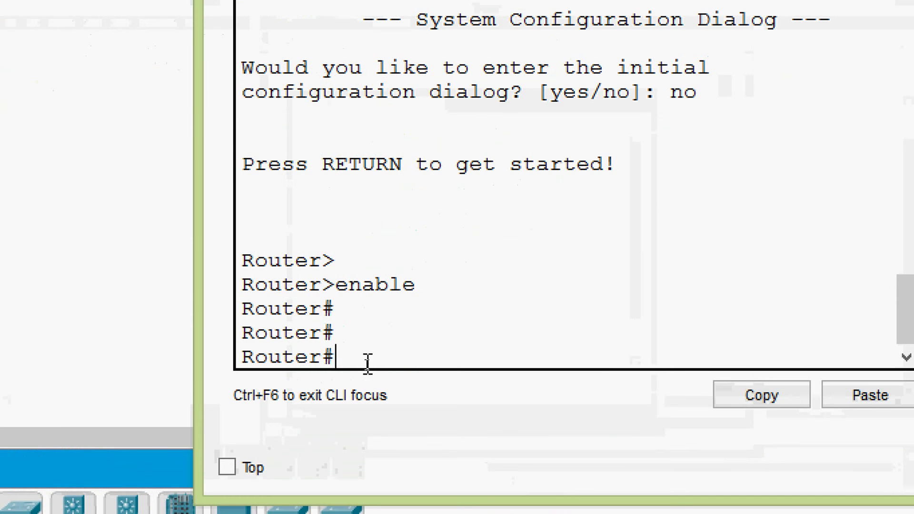
text(configure)
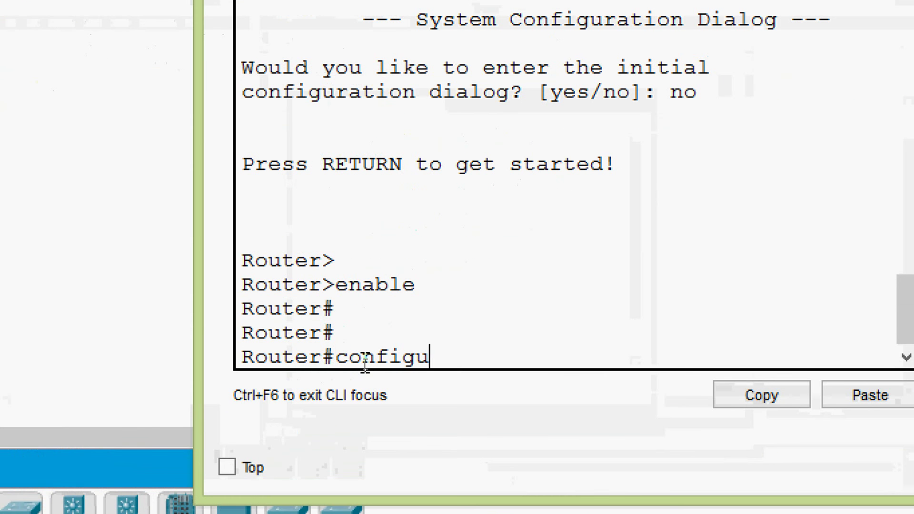
text( terminal)
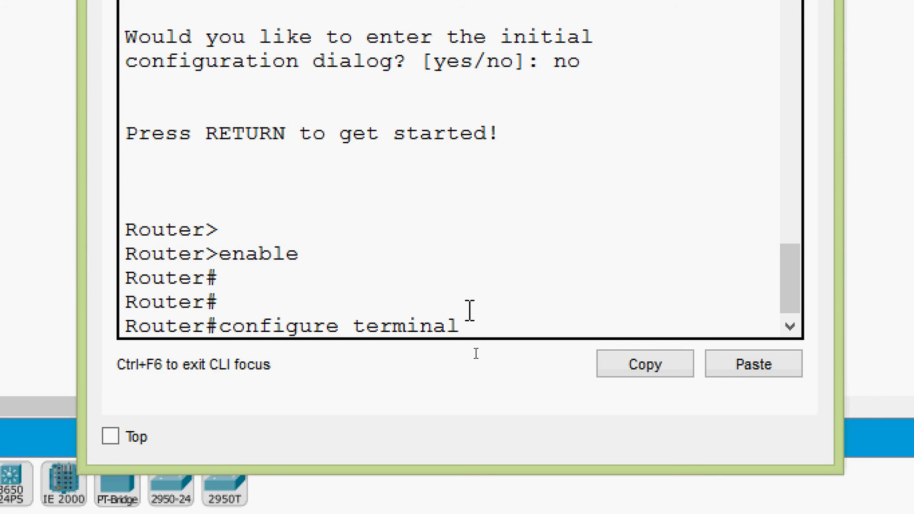
- Erase the entire unexecuted configure terminal command one character at a time
key(BackSpace)
key(BackSpace)
key(BackSpace)
key(BackSpace)
key(BackSpace)
key(BackSpace)
key(BackSpace)
key(BackSpace)
key(BackSpace)
key(BackSpace)
key(BackSpace)
key(BackSpace)
key(BackSpace)
key(BackSpace)
key(BackSpace)
key(BackSpace)
key(BackSpace)
key(BackSpace)
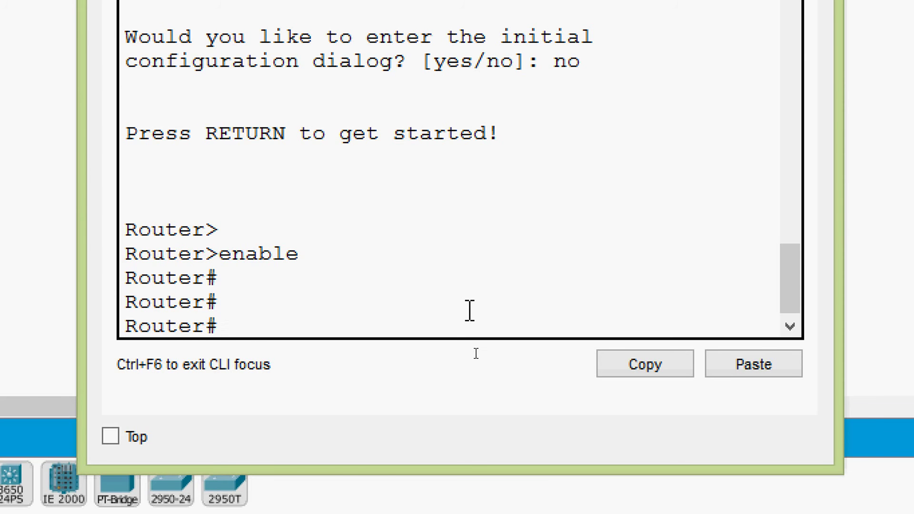
- Write configure terminal again, return the cursor to the start of the command and clear the line
text(configure terminal)
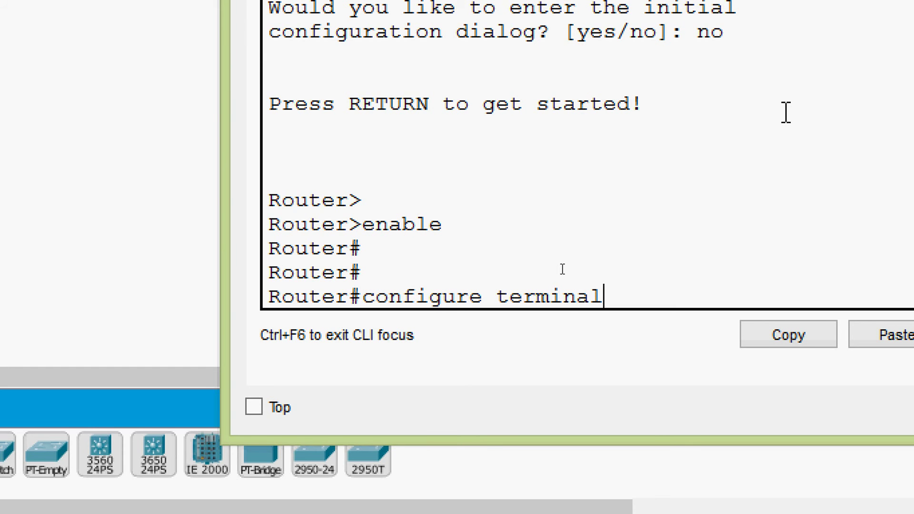
key(ctrl+a)
key(Down)
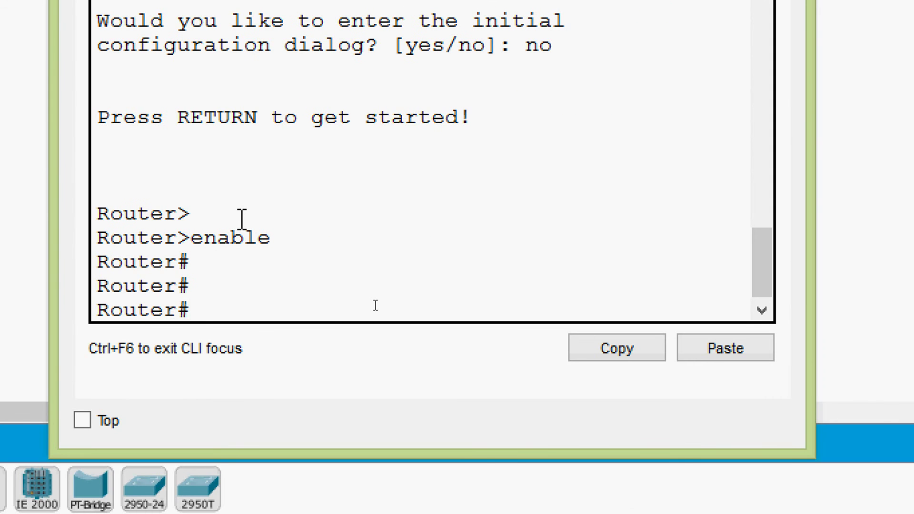
- Write configure terminal, place the cursor before terminal and delete everything from there to the end of the line
text(configure terminal)
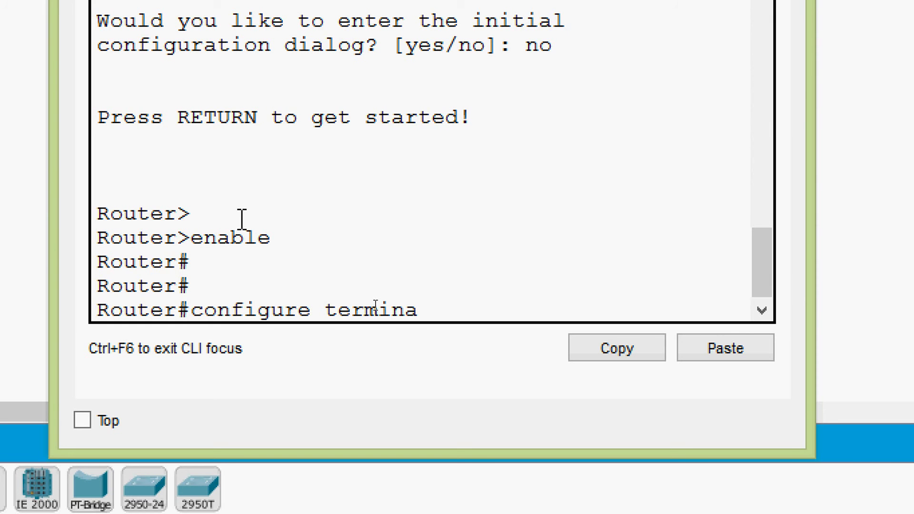
key(Left)
key(Left)
key(Left)
key(Left)
key(Left)
key(Left)
key(Left)
key(Left)
key(ctrl+k)
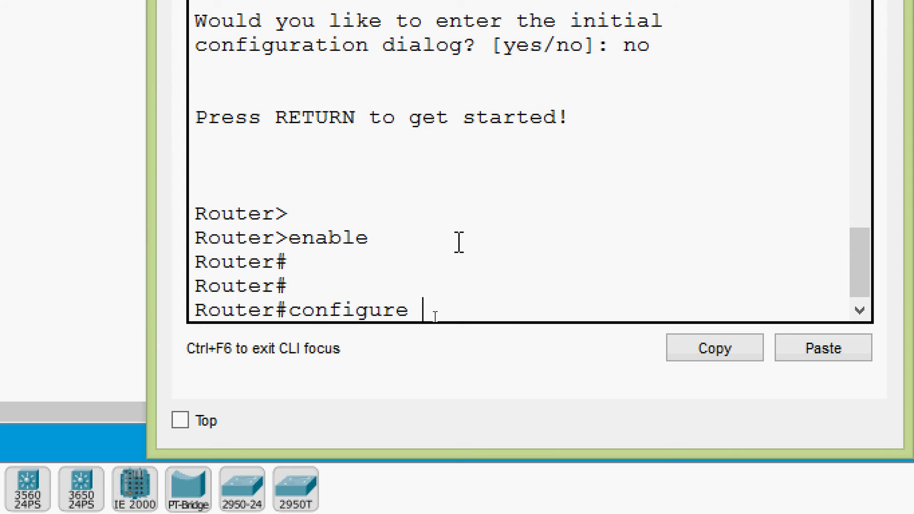
- Add terminal after configure and place the cursor directly in front of the added word
text(terminal)
key(Left)
key(Left)
key(Left)
key(Left)
key(Left)
key(Left)
key(Left)
key(Left)
key(Left)
key(Right)
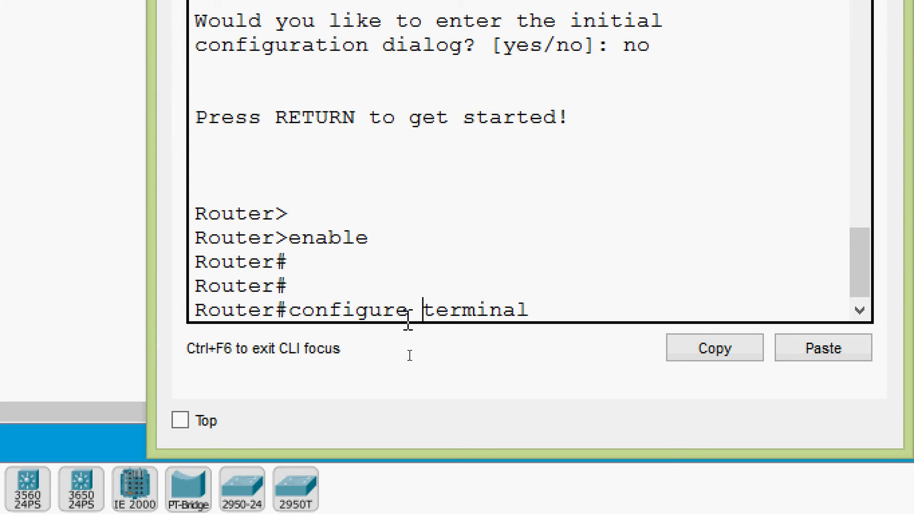
- Erase the word configure and its trailing space in front of the cursor
key(BackSpace)
key(BackSpace)
key(BackSpace)
key(BackSpace)
key(BackSpace)
key(BackSpace)
key(BackSpace)
key(BackSpace)
key(BackSpace)
key(BackSpace)
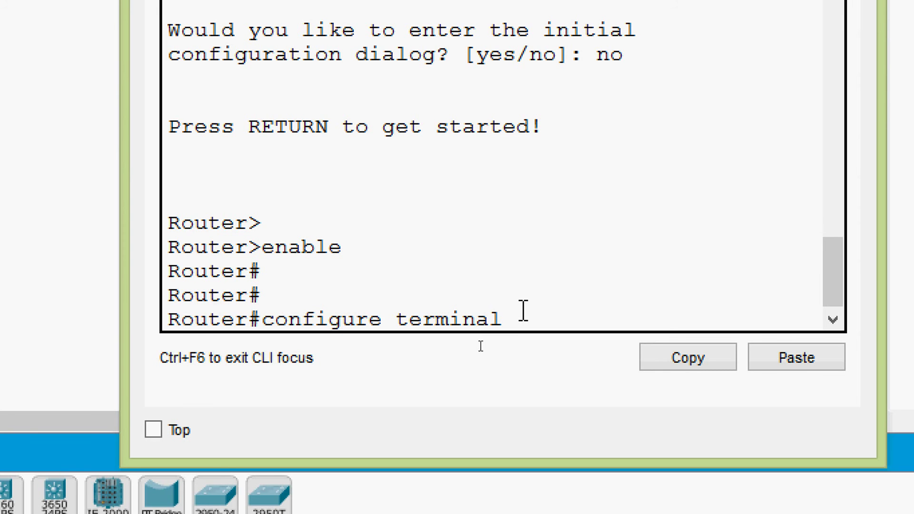
- Move the cursor back and forth to the end of configure terminal and delete the word terminal at once
key(Left)
key(Left)
key(Right)
key(Right)
key(Right)
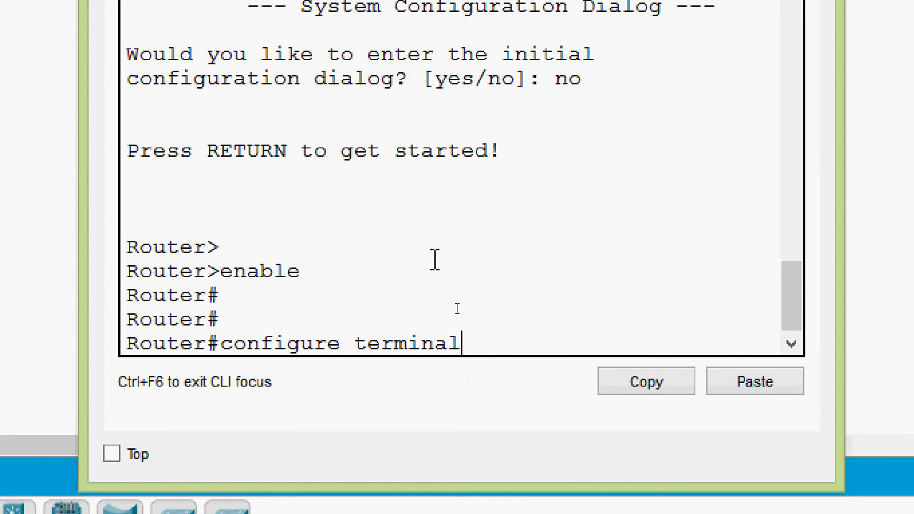
key(ctrl+w)
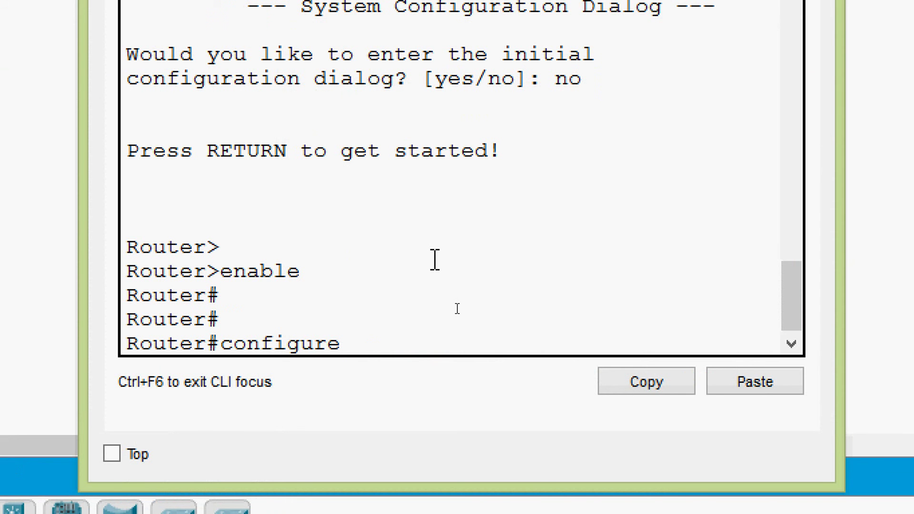
- Erase the remaining word configure from the command line
key(BackSpace)
key(BackSpace)
key(BackSpace)
key(BackSpace)
key(BackSpace)
key(BackSpace)
key(BackSpace)
key(BackSpace)
key(BackSpace)
key(BackSpace)
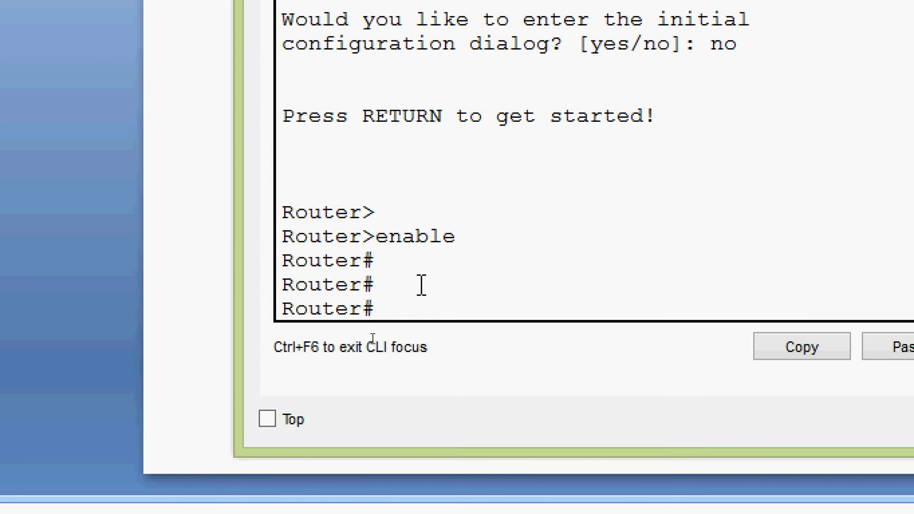
- Write configure terminal, place the cursor inside terminal and delete the part of the word before it
text(configure terminal)
key(Left)
key(Left)
key(Left)
key(Left)
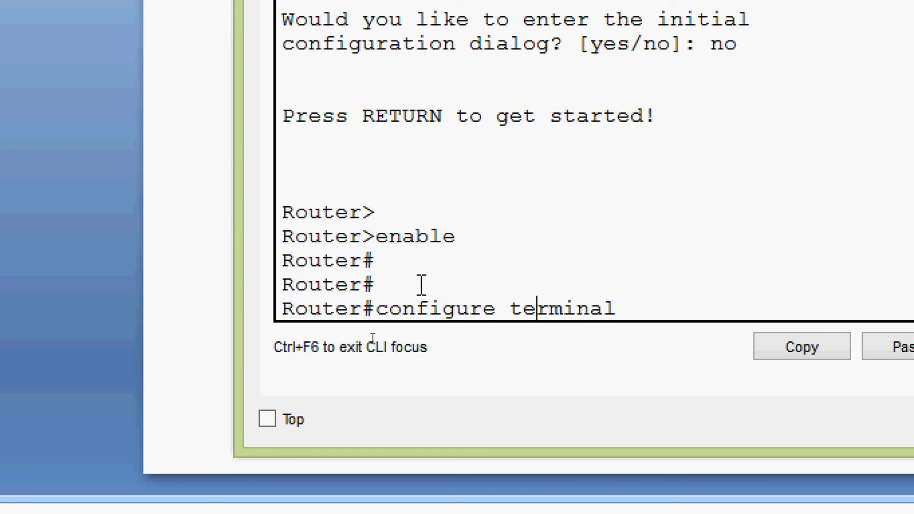
key(Left)
key(Left)
key(ctrl+w)
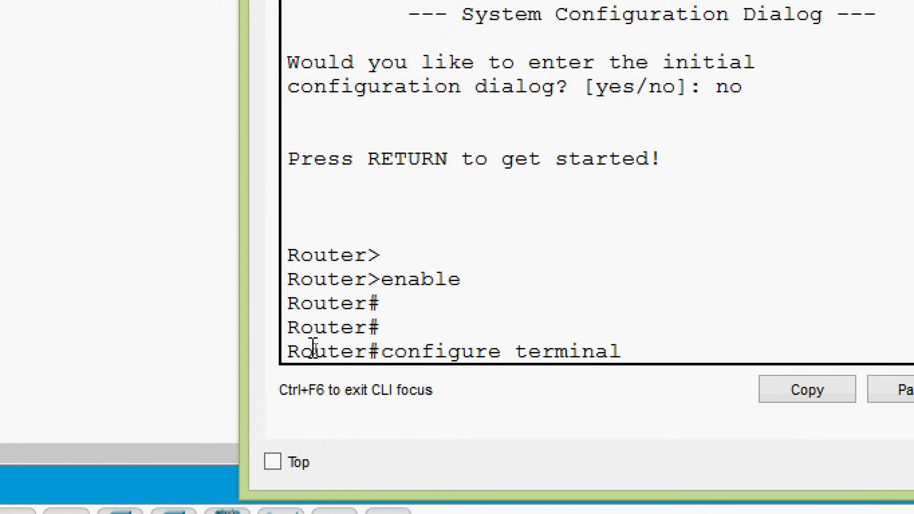
- Delete the letters nal from terminal in the configure terminal line
key(Delete)
key(Delete)
key(Delete)
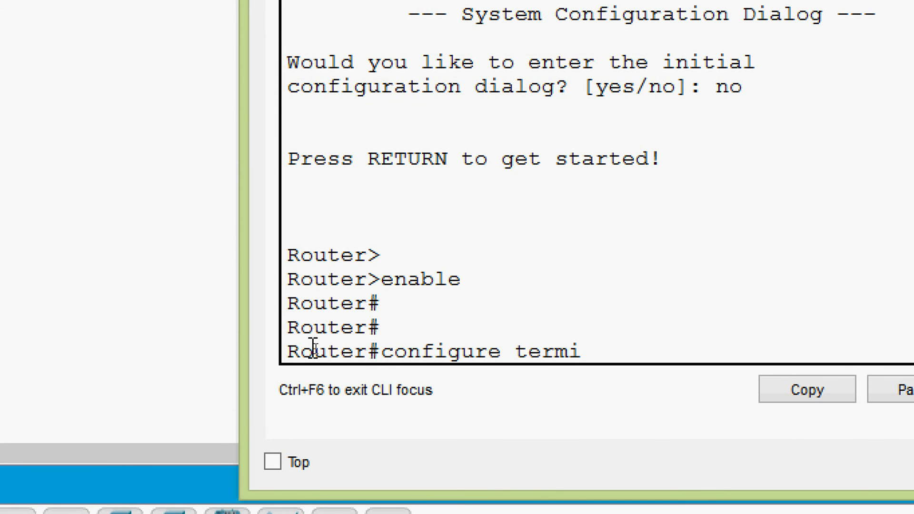
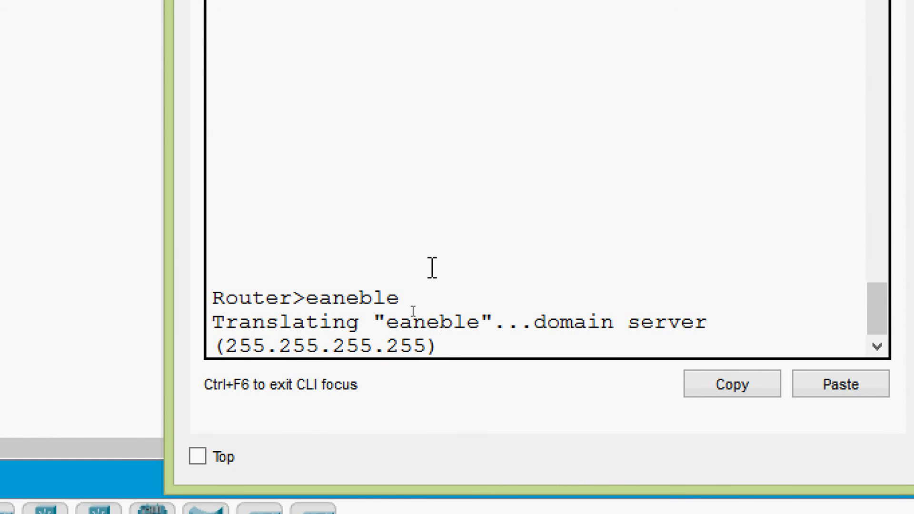
- Abort the running name lookup for eaneble, and ping 192.168.1.1 and interrupt the ping
key(ctrl+shift+6)
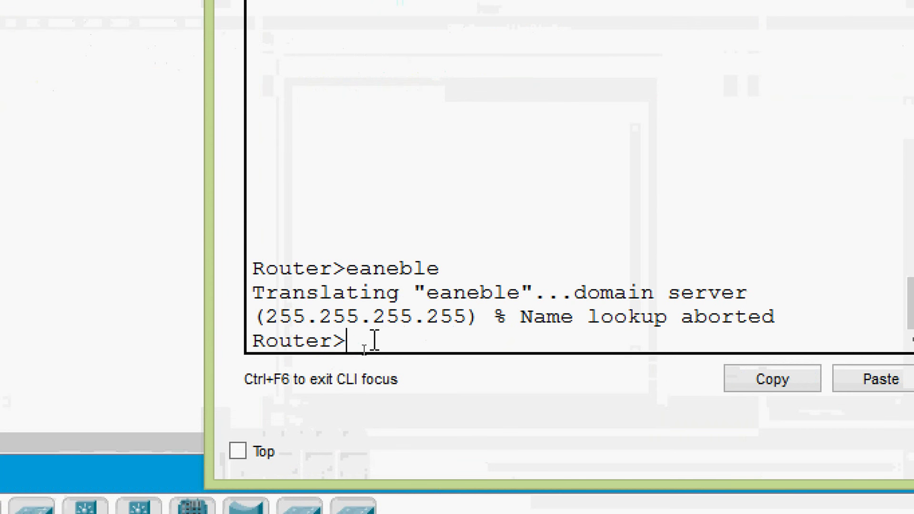
text(ping 192.168.1.1)
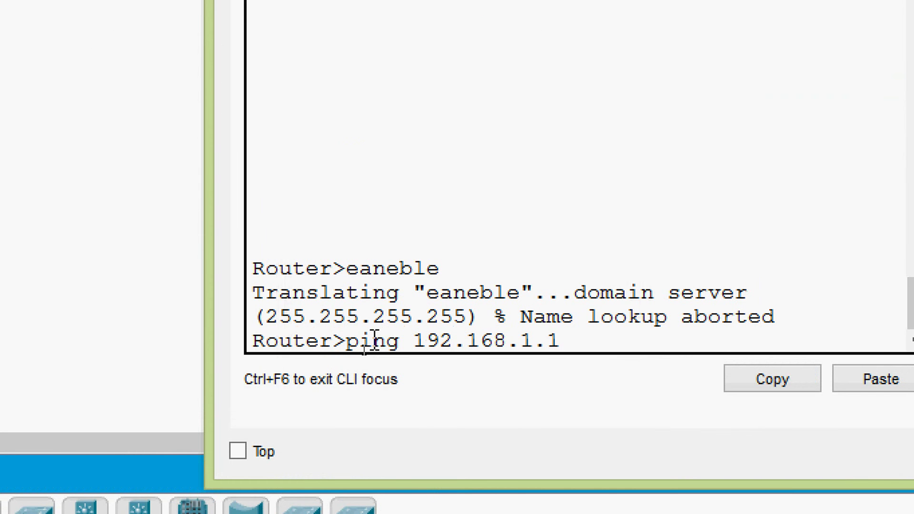
key(Return)
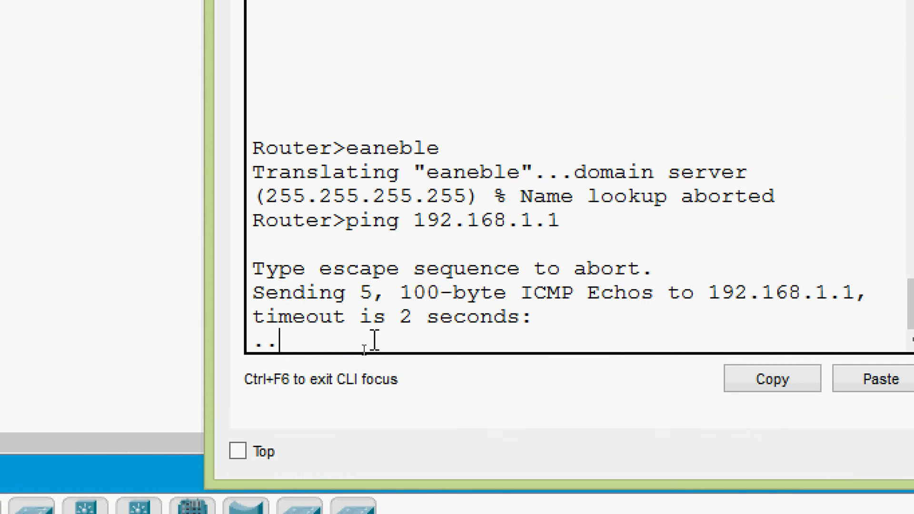
key(ctrl+shift+6)
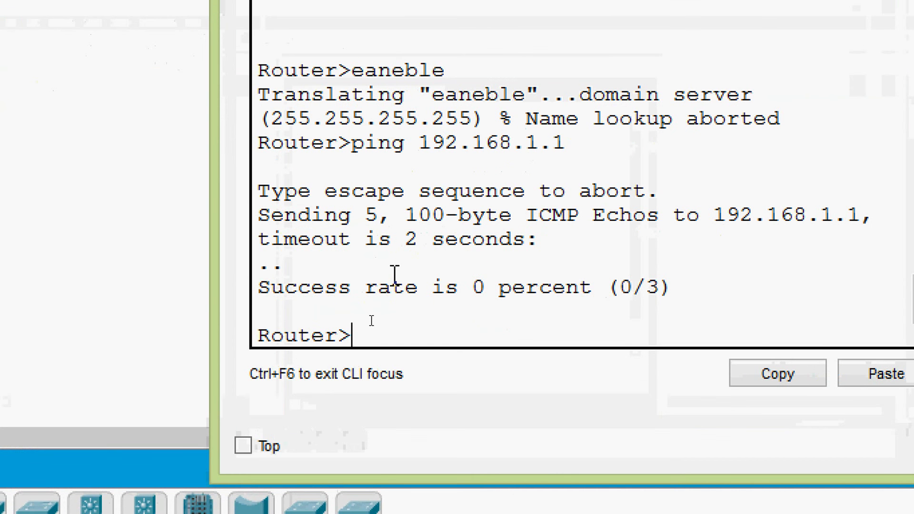
- Enter privileged EXEC mode by autocompleting ena to enable
text(ena)
key(Tab)
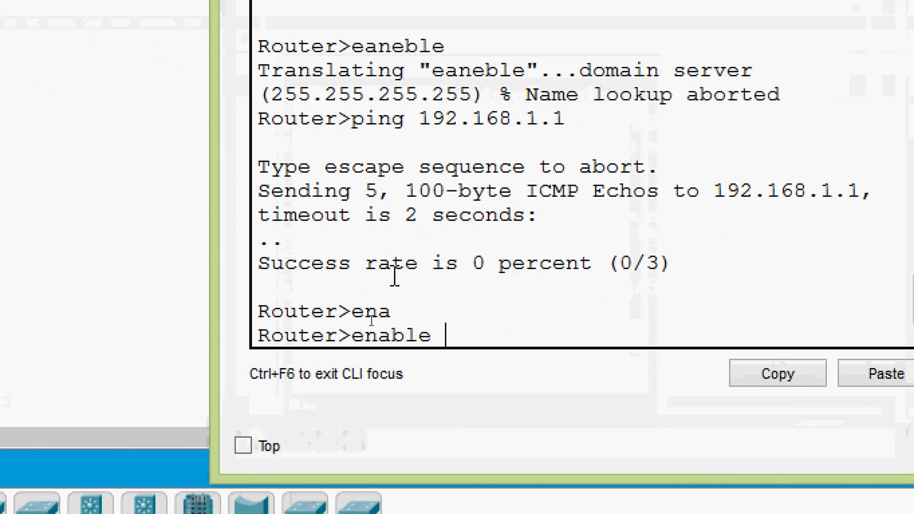
key(Return)
- Enter global configuration mode with configure terminal, correcting the misspelled start and autocompleting configure
text(confgiu)
key(BackSpace)
key(BackSpace)
key(BackSpace)
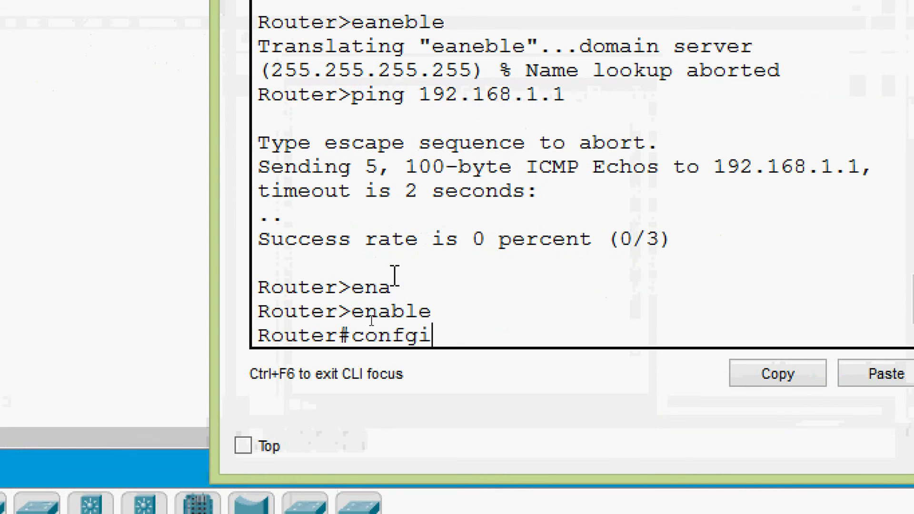
text(i)
key(Tab)
text(terminal)
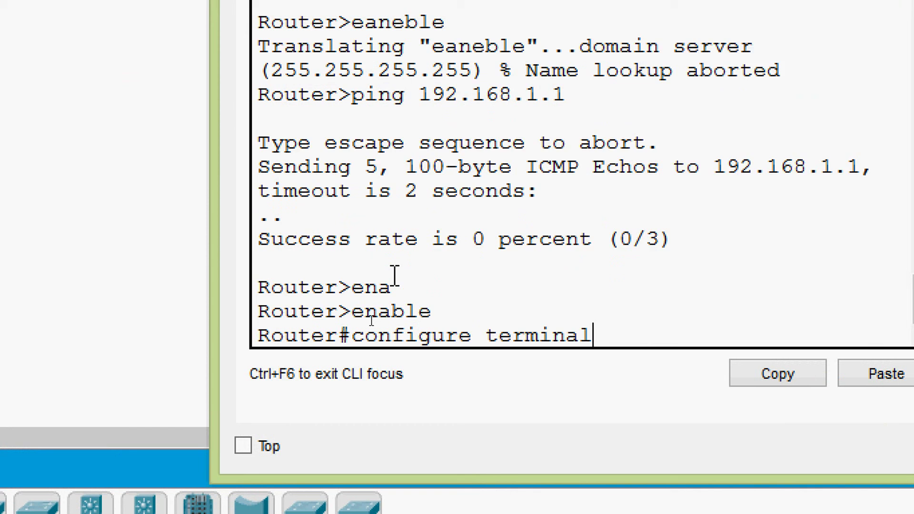
key(Return)
- Try to enter interface configuration mode with the command interface f 0/1
text(inter)
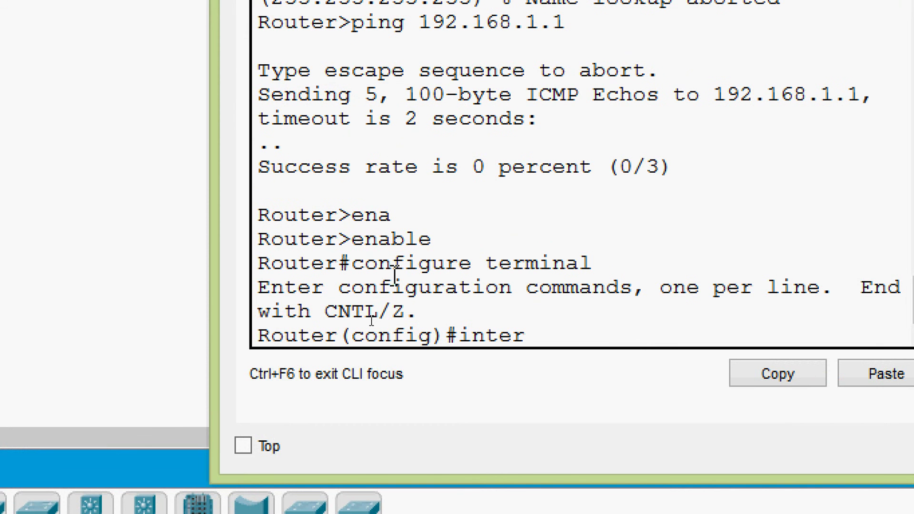
text(face f)
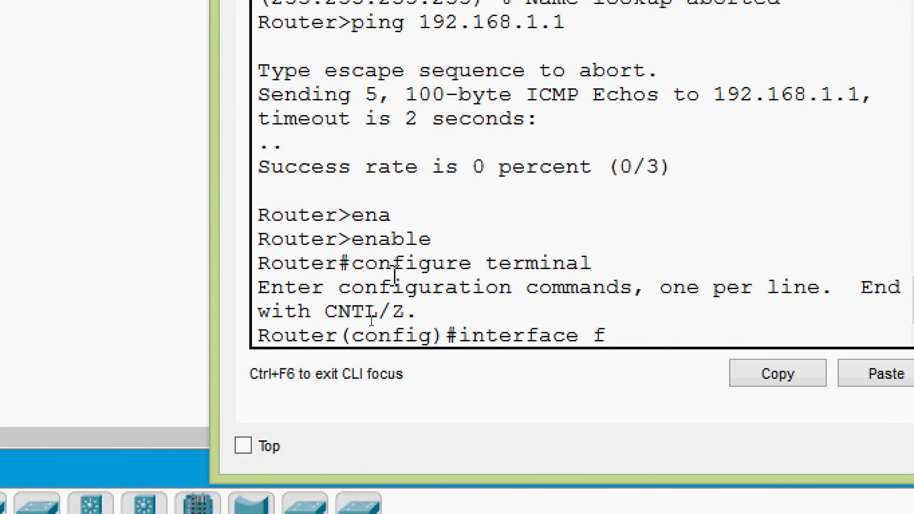
text( 0/1)
key(Return)
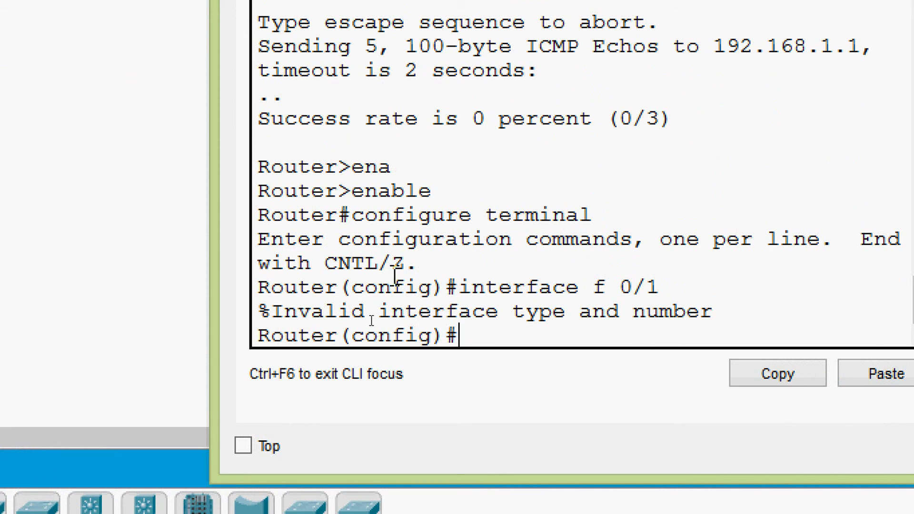
- Enter interface configuration mode for g0/0
text(interface g0)
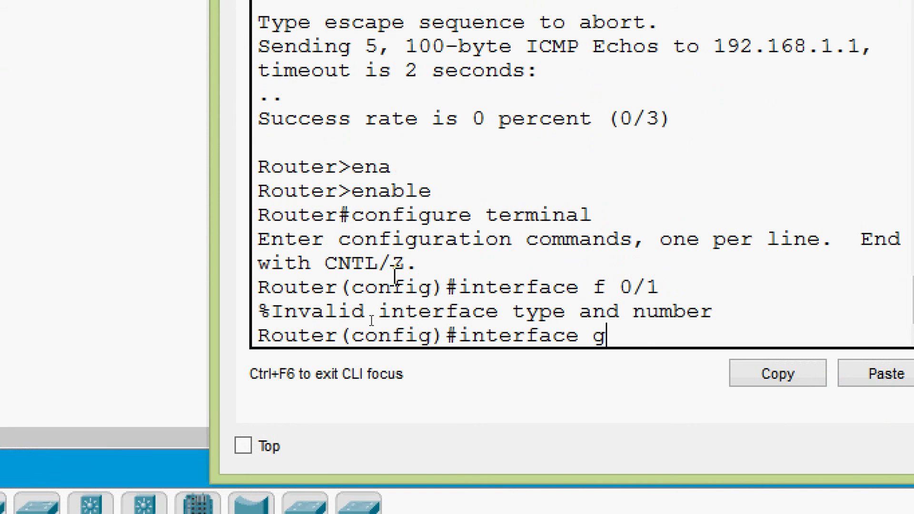
text(/0)
key(Return)
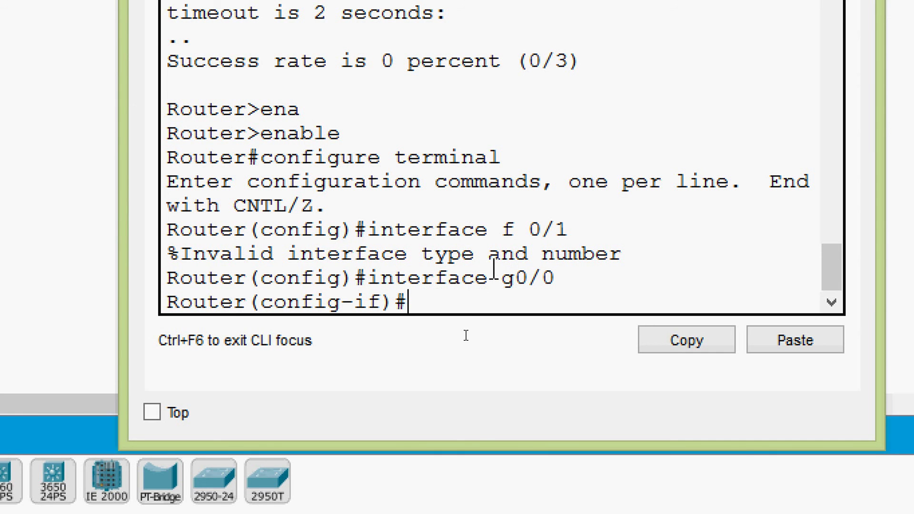
- Recall the last interface command from the history and change it to run interface g0/1
key(Up)
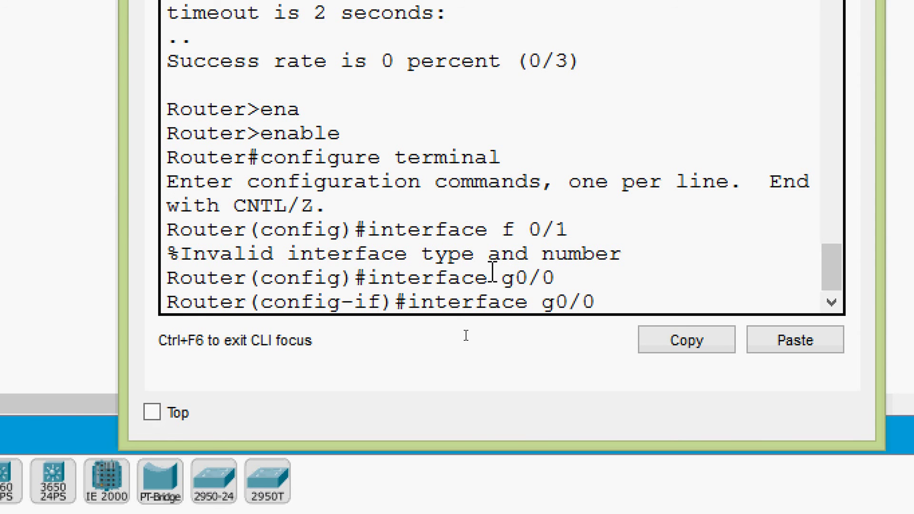
key(BackSpace)
text(1)
key(Return)
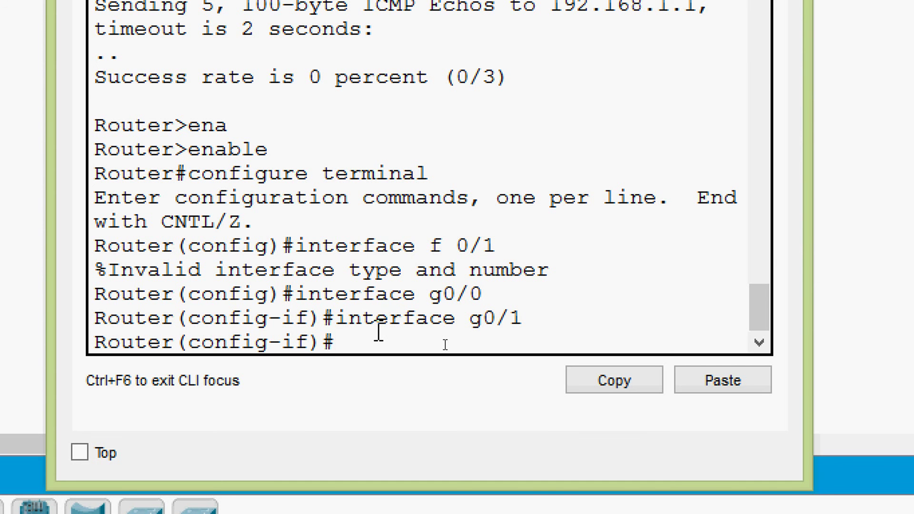
- Recall the last interface command, change its ending to 0, and browse the command history backward and forward
key(Up)
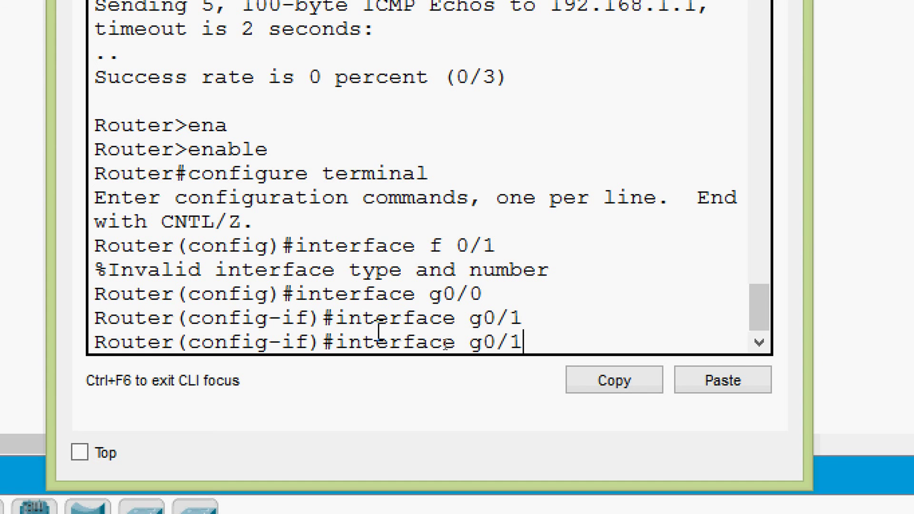
key(BackSpace)
text(0)
key(Up)
key(Up)
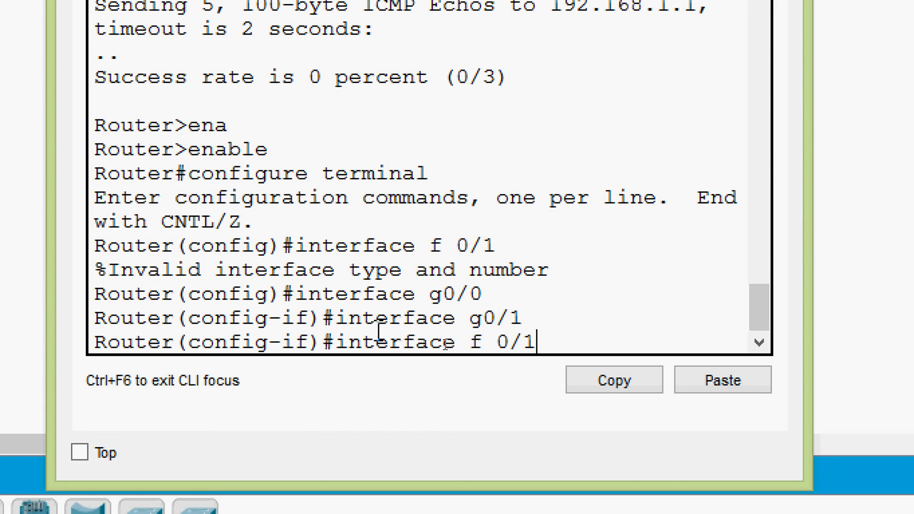
key(Up)
key(Up)
key(Down)
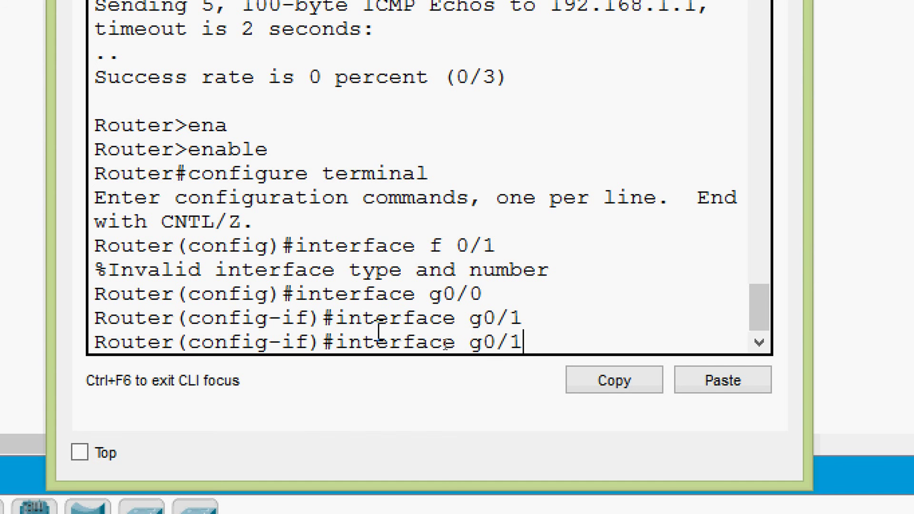
key(Down)
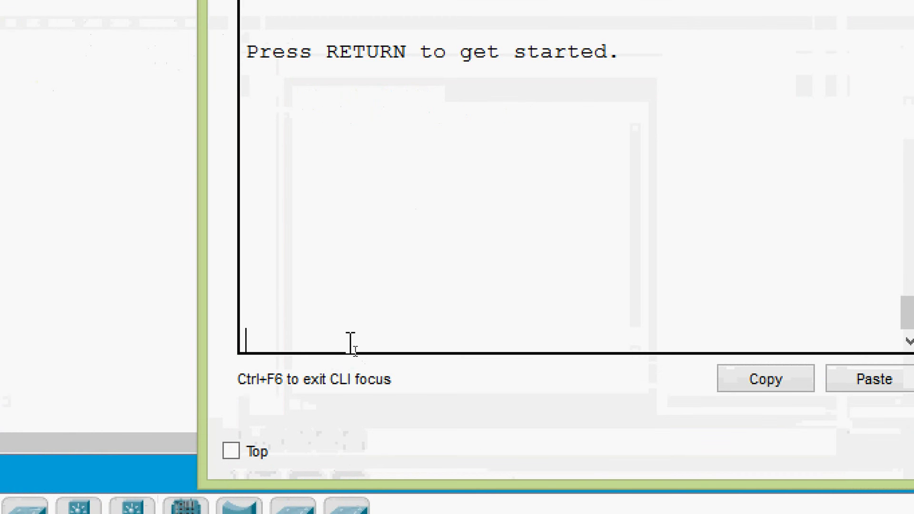
- Start the router's console session and enter privileged EXEC mode by autocompleting en to enable
key(Return)
key(Return)
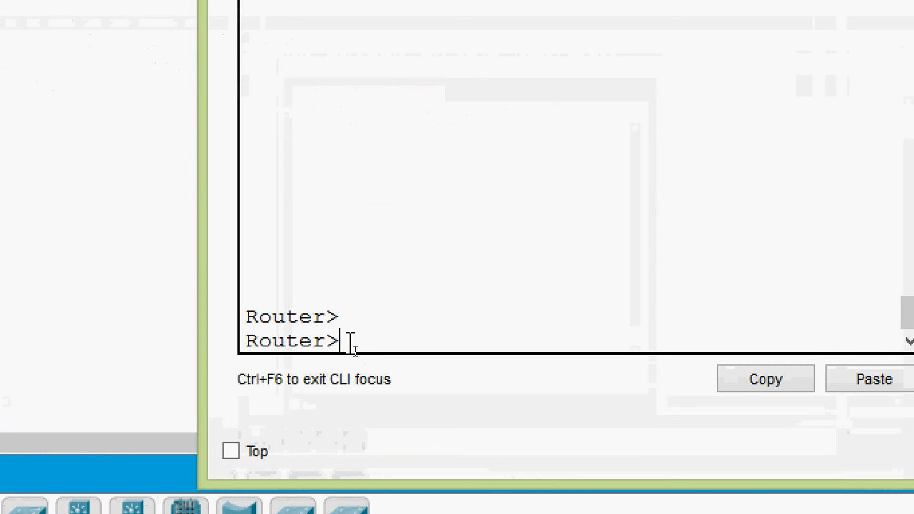
text(en)
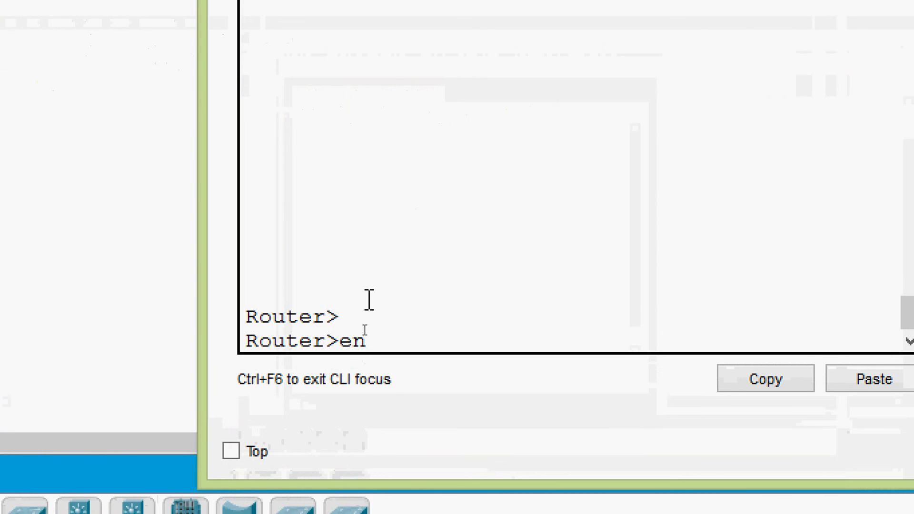
key(Tab)
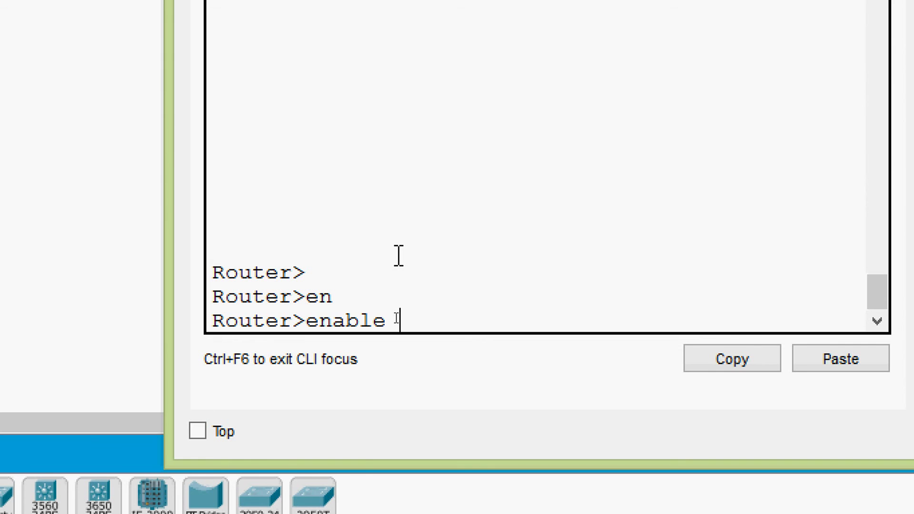
key(Return)
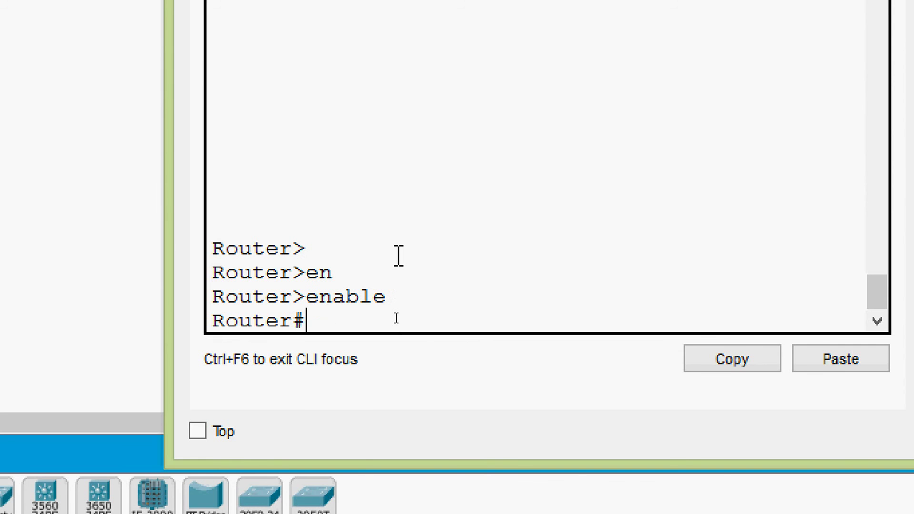
- List the commands beginning with con, and try to autocomplete con
text(con)
text(?)
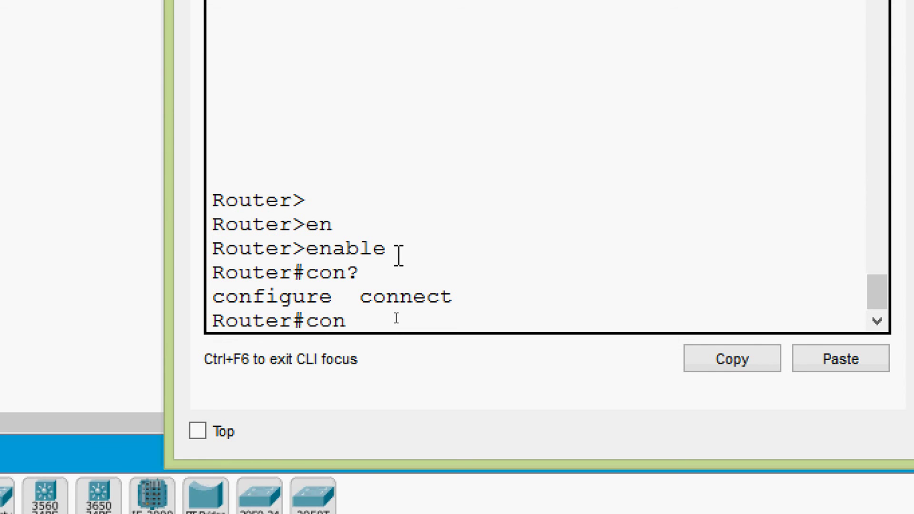
key(Tab)
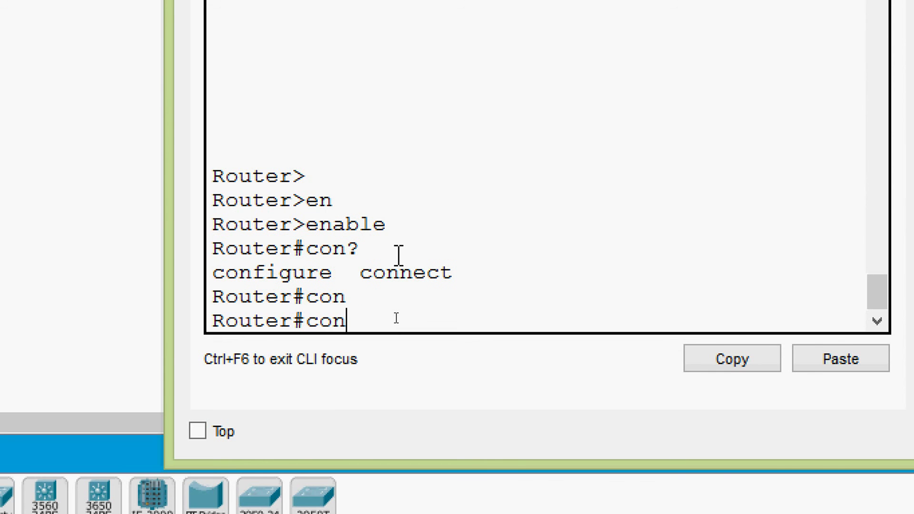
key(Tab)
key(Tab)
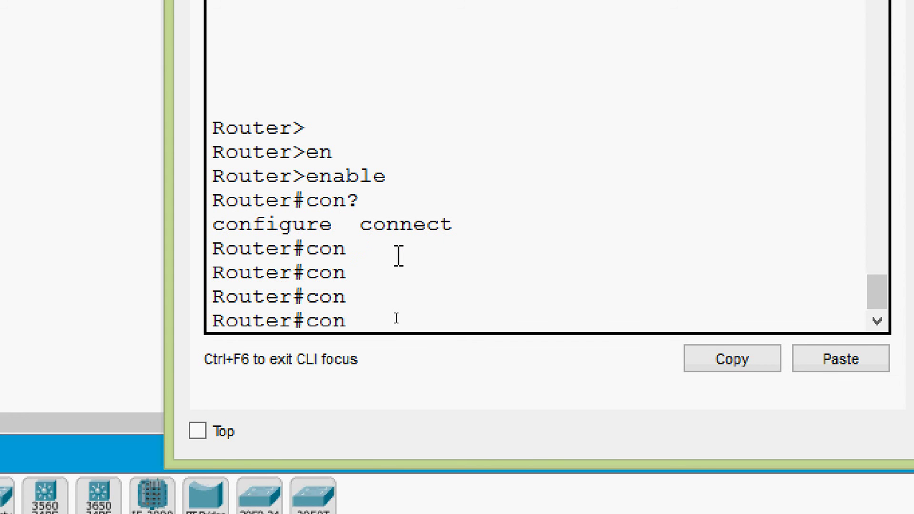
- Enter global configuration mode by extending the entry to conf and autocompleting it to configure terminal
text(f)
key(Tab)
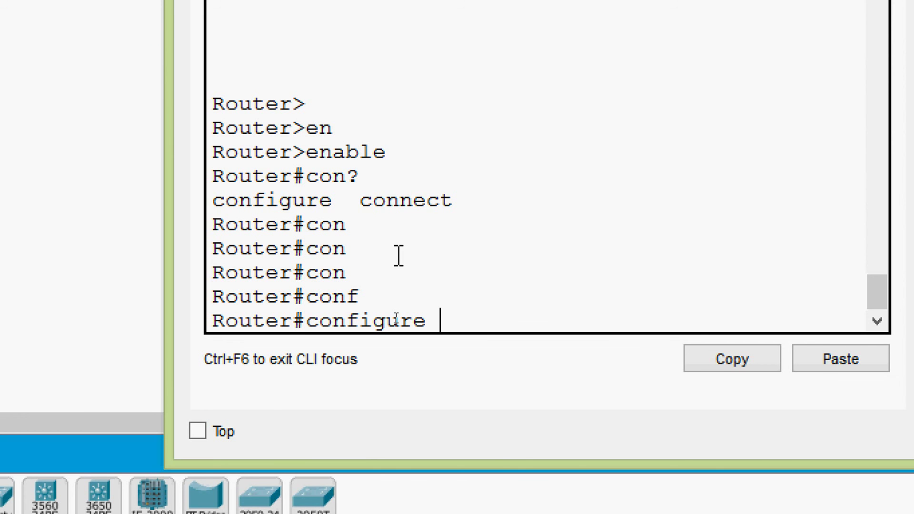
key(Tab)
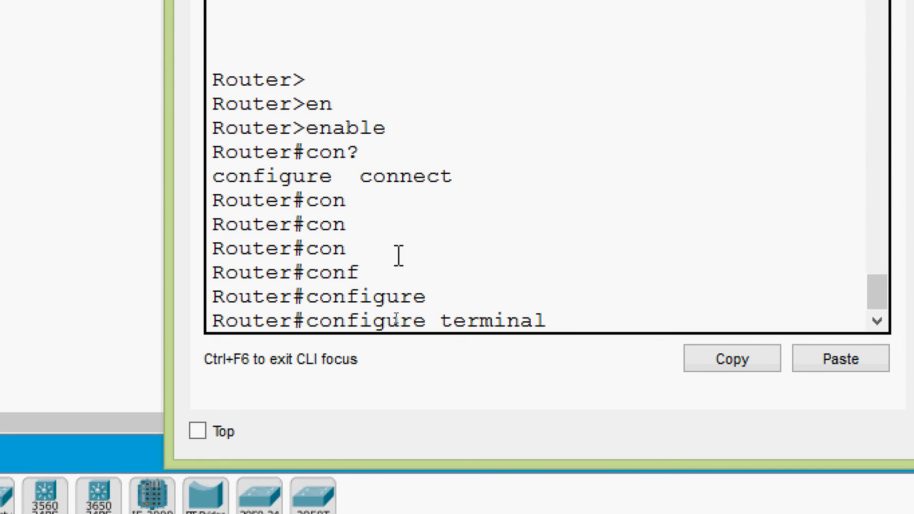
key(Return)
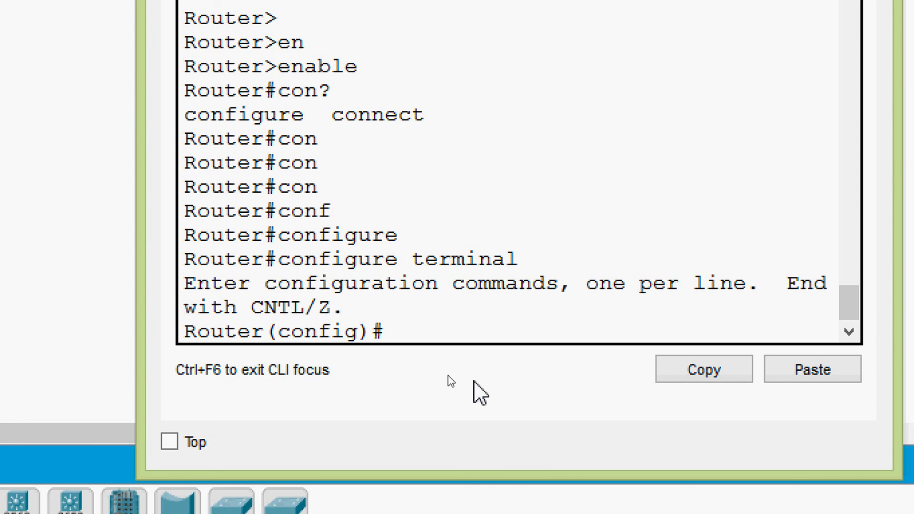
- Enter interface configuration mode for GigabitEthernet 0/0 by autocompleting int and G, and exit back to global configuration mode
text(int)
key(Tab)
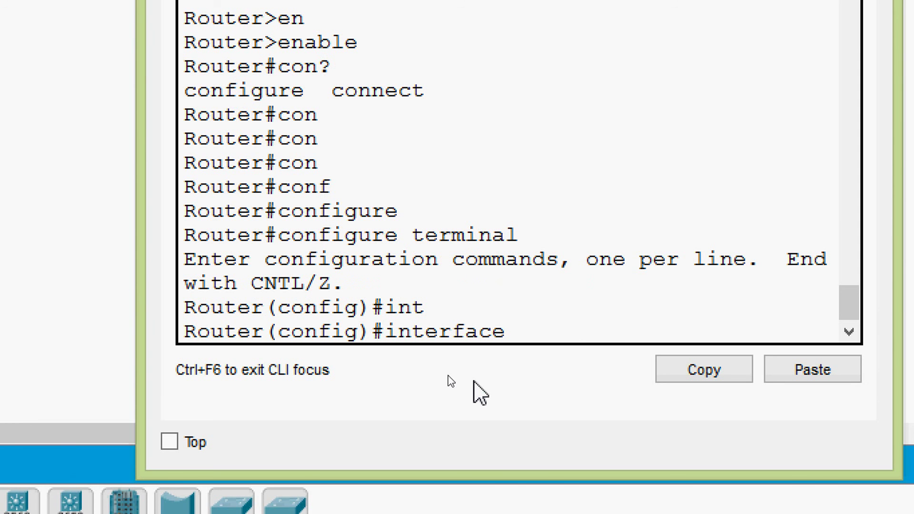
text(G)
key(Tab)
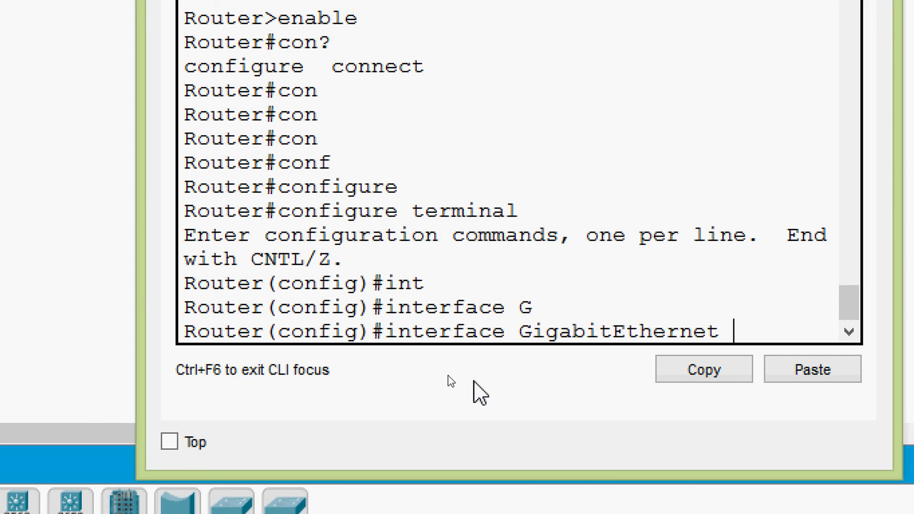
text(0/0)
key(Return)
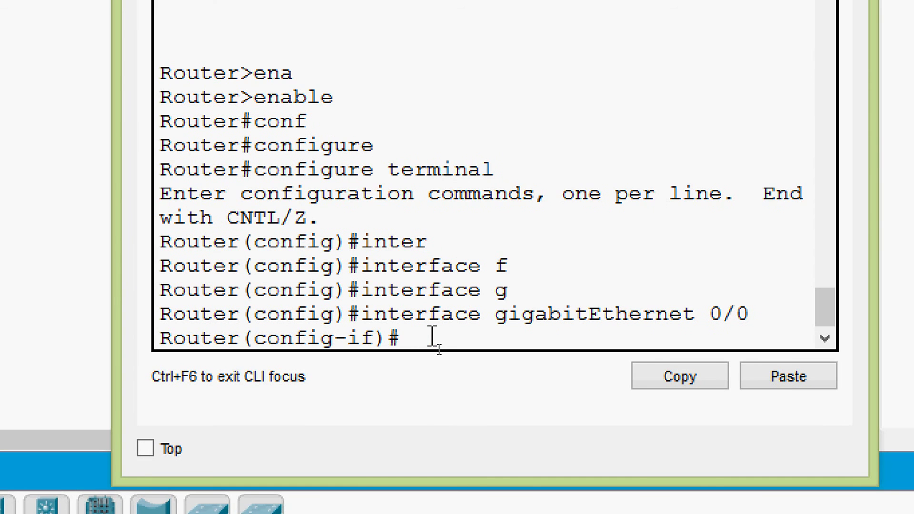
text(exit)
key(Return)
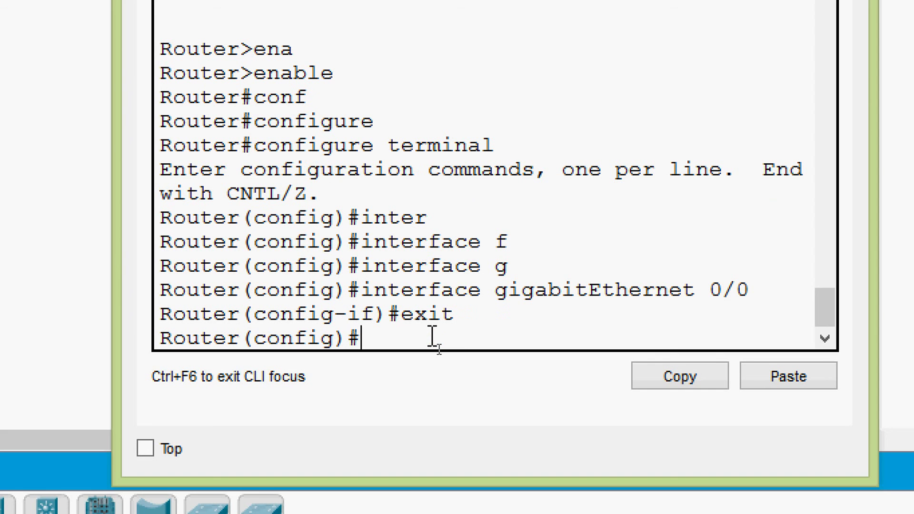
- List the commands beginning with i, and autocomplete in to interface
text(i)
key(Tab)
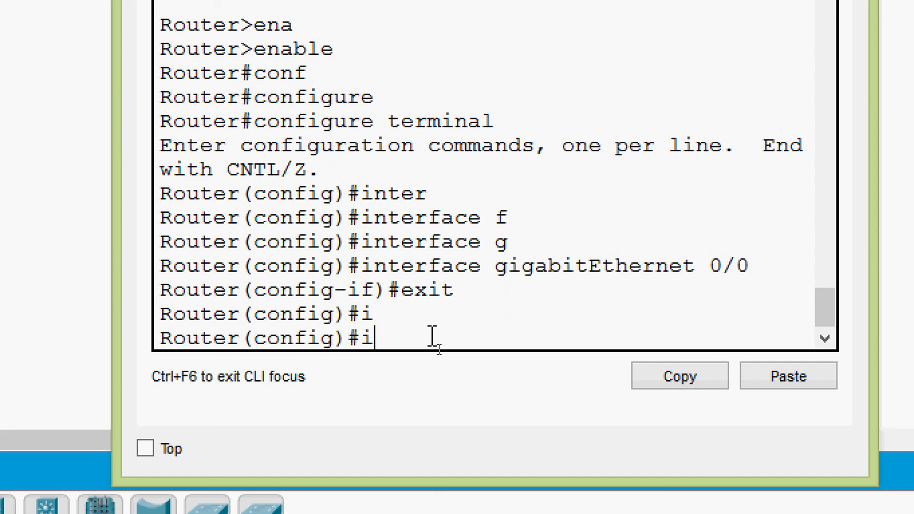
text(?)
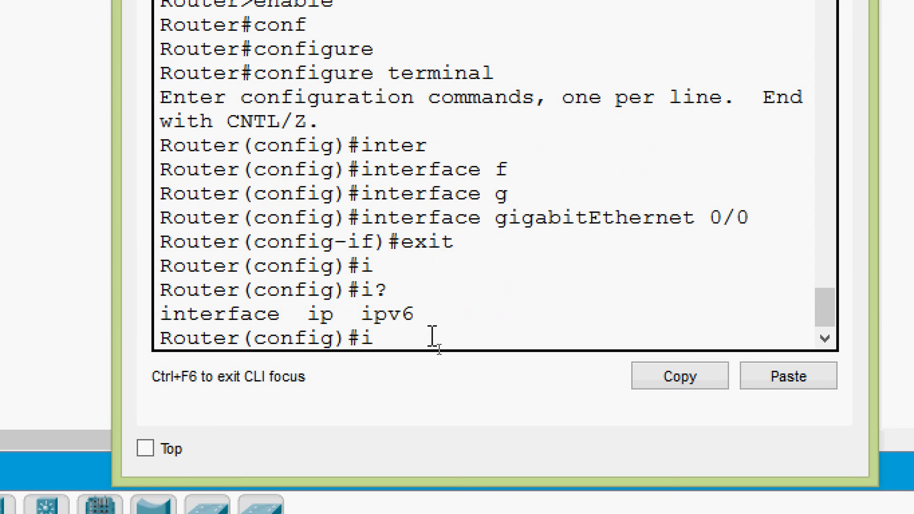
text(n)
key(Tab)
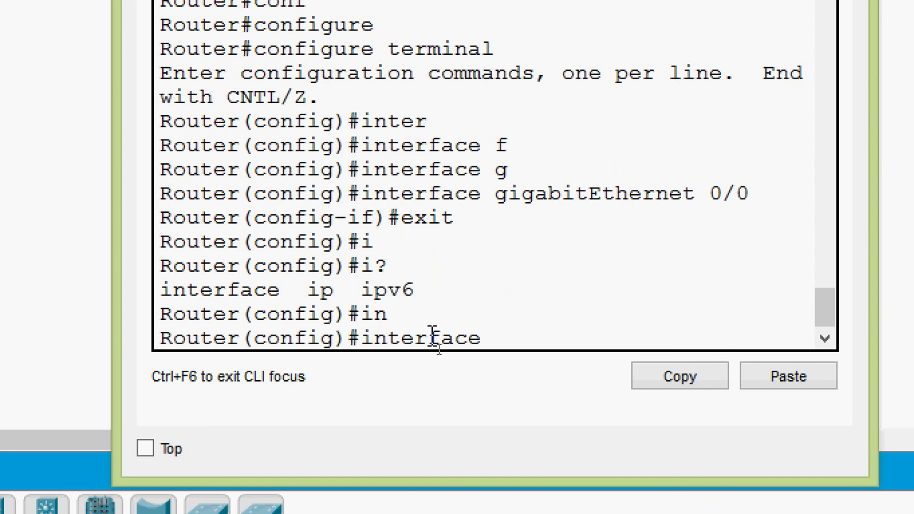
text(a)
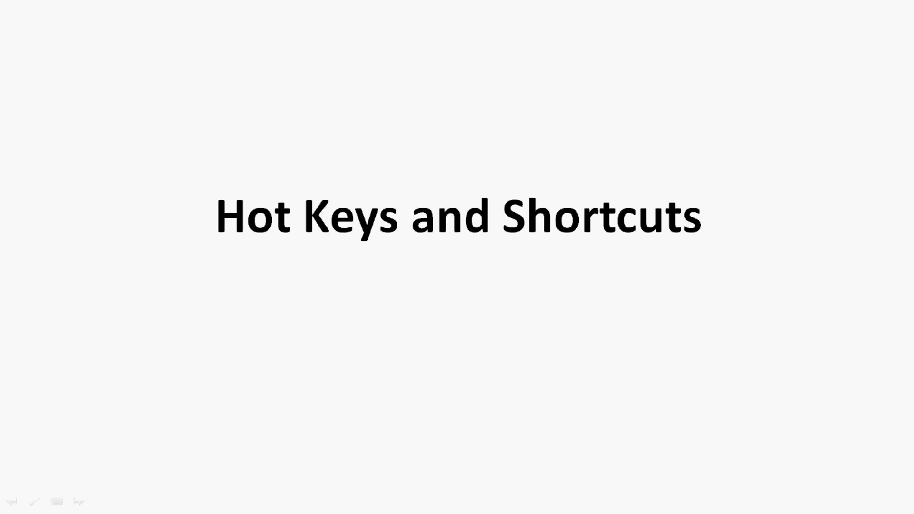
key(ctrl+shift+a)
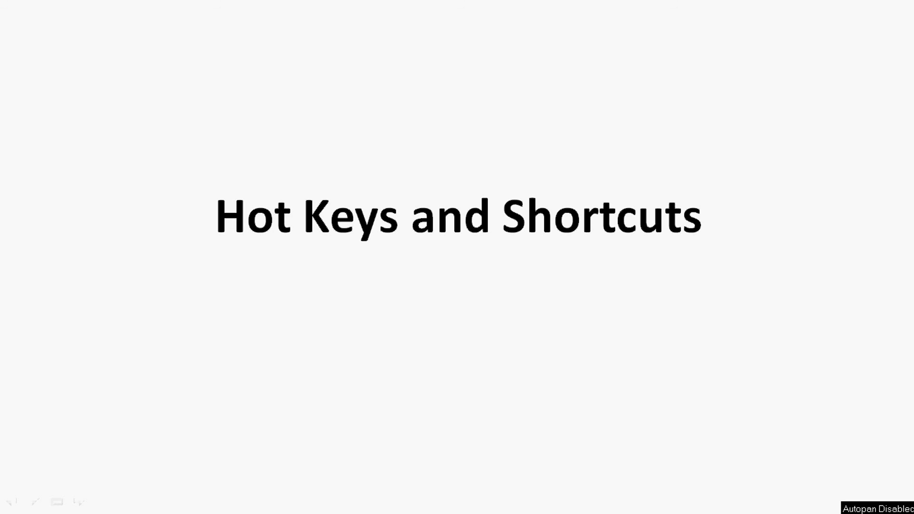